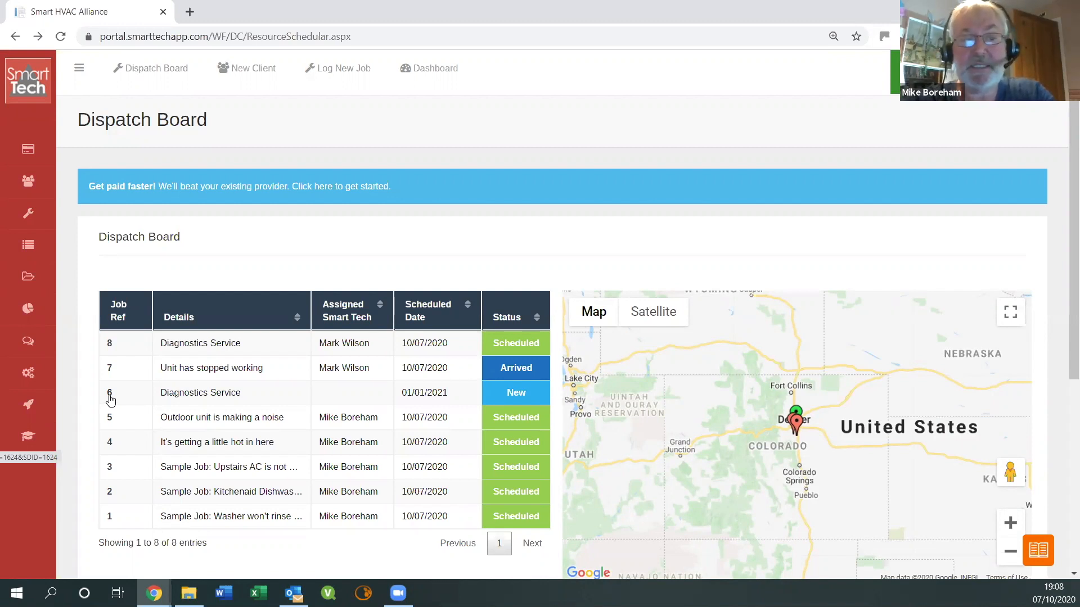
Open job 6 from the dispatch board and view the calendar for its preferred date
click(110, 399)
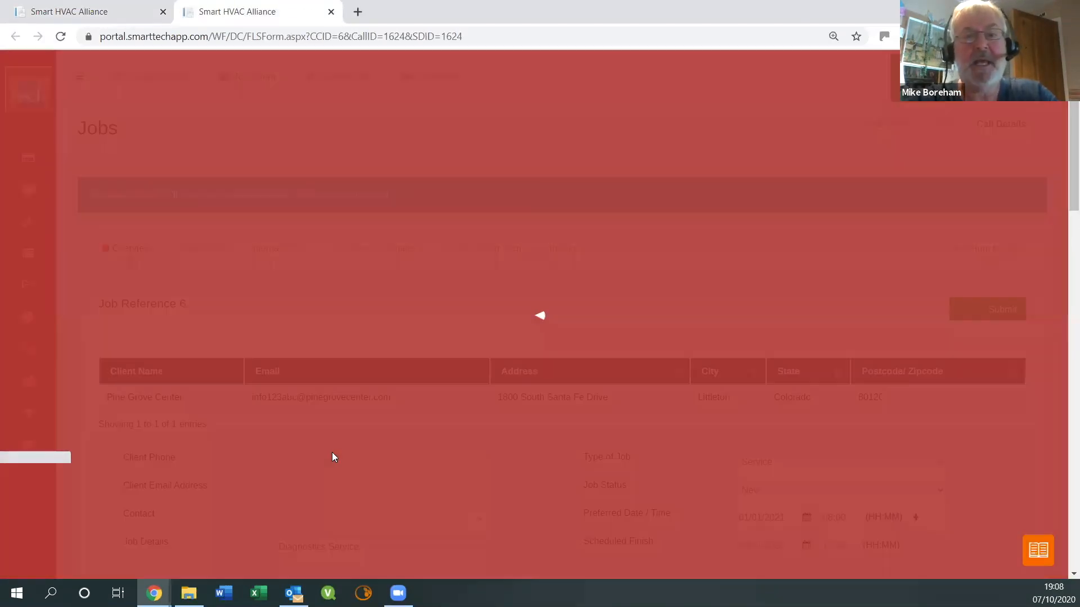
scroll(641, 470, down, 2)
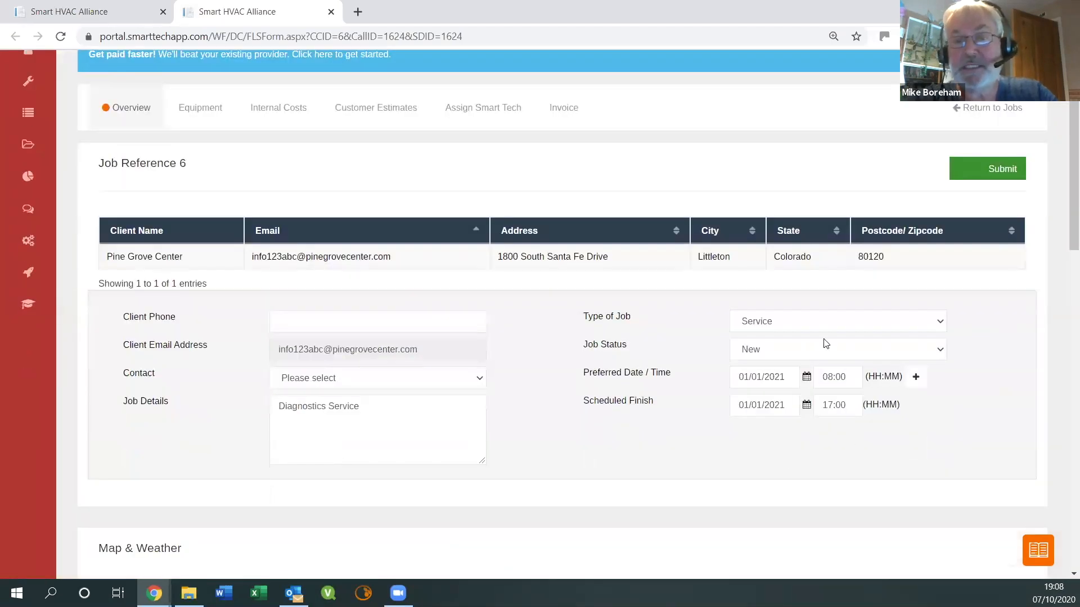
click(808, 377)
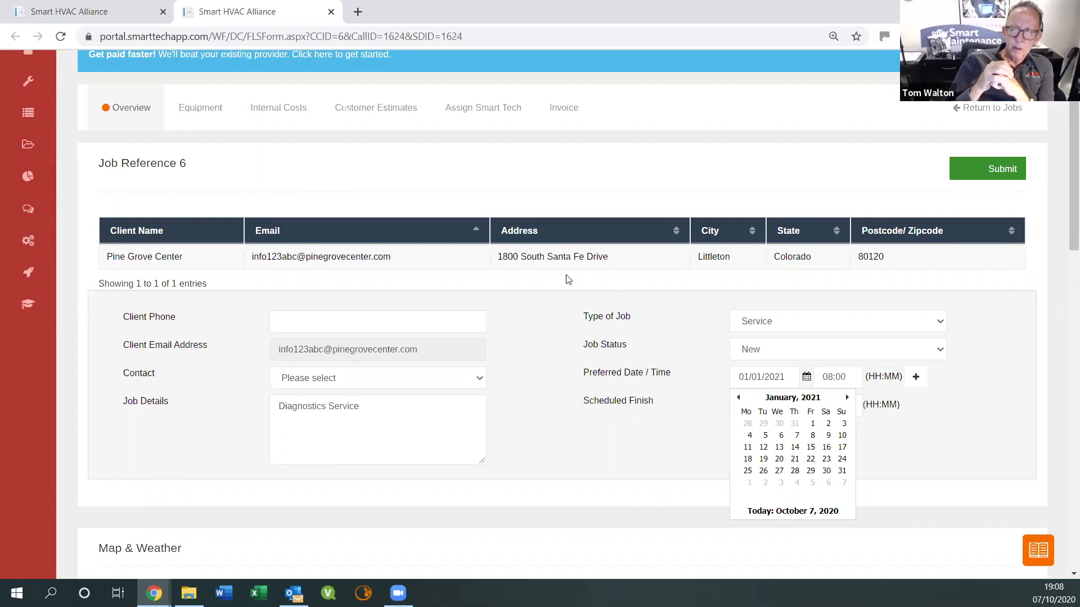
scroll(541, 286, up, 3)
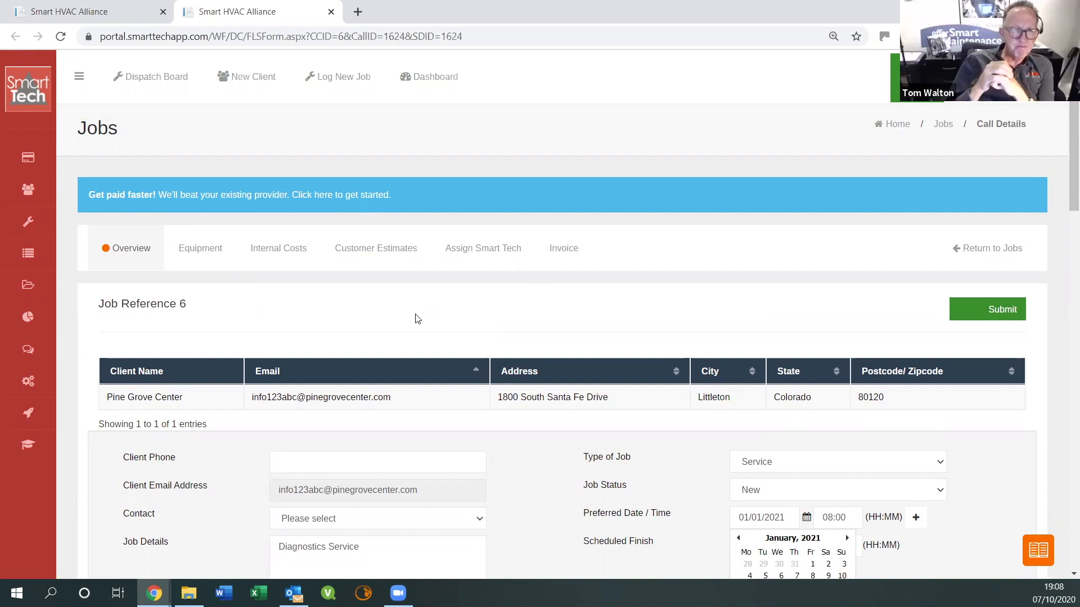
Assign job 6 to the second technician in the resource list for January 1, 2021
click(485, 255)
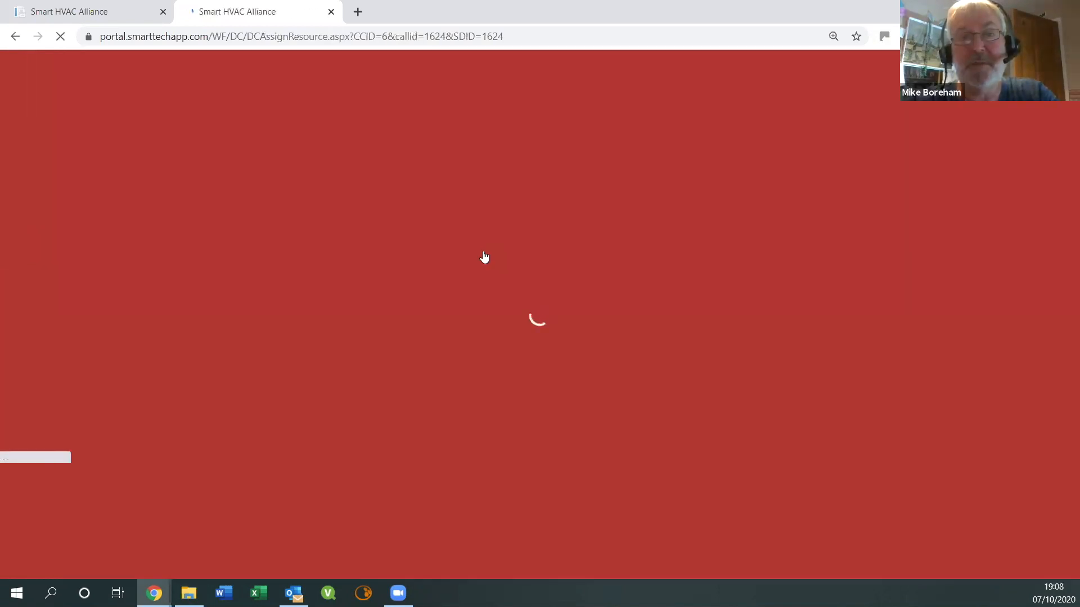
scroll(477, 376, down, 1)
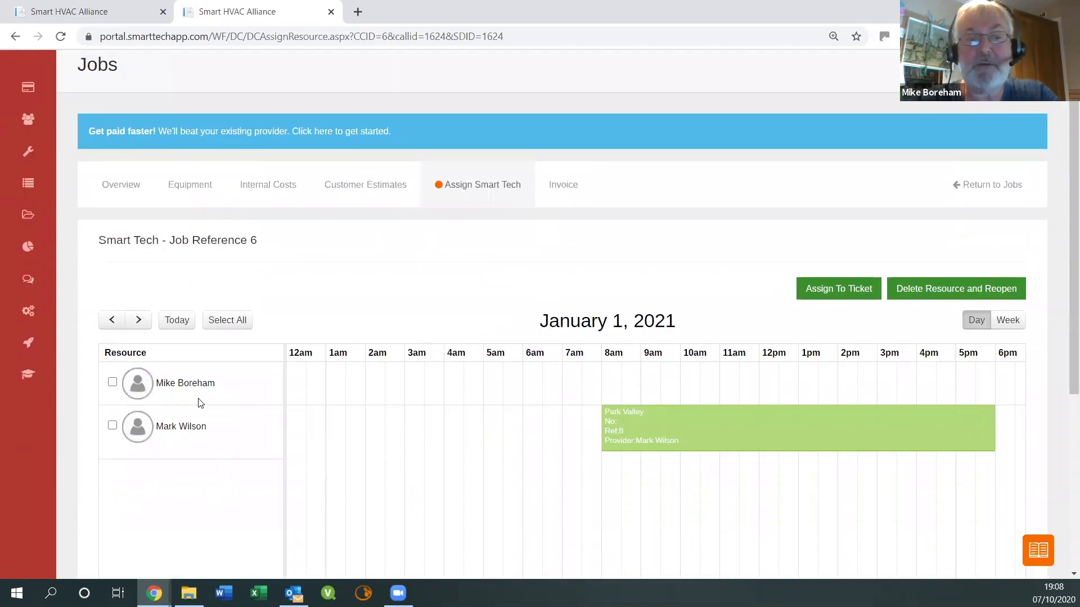
click(113, 426)
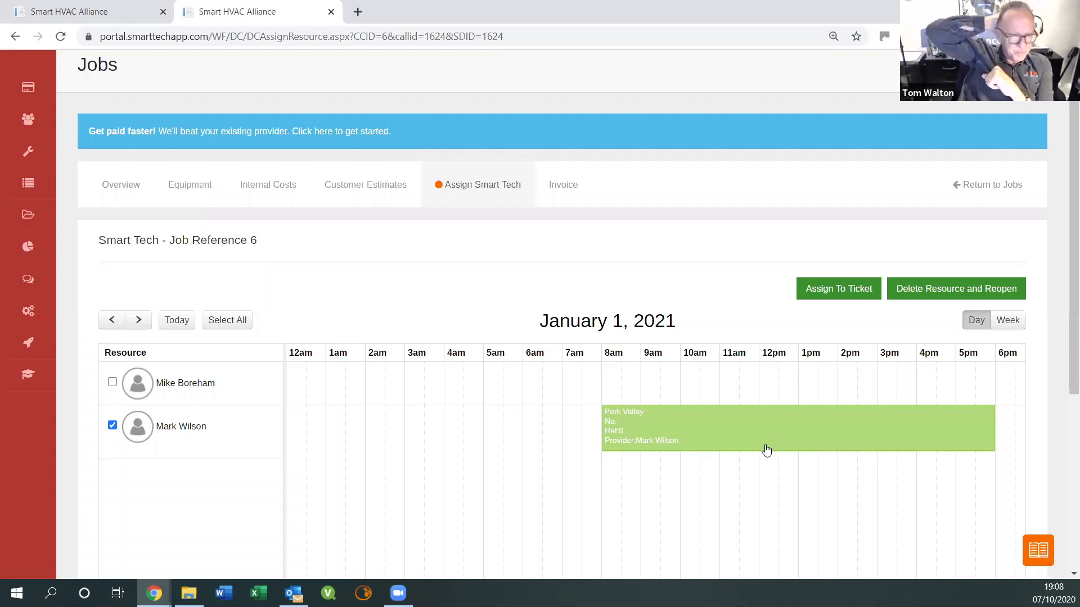
click(842, 291)
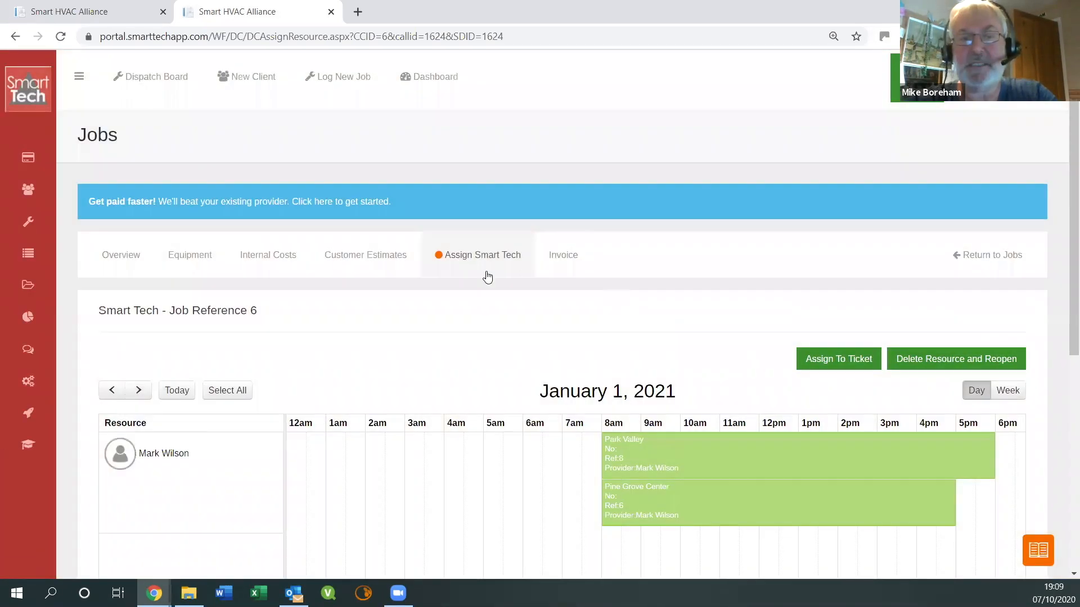
Return to the dispatch board and show the technicians' day schedule for January 1, 2021
click(160, 79)
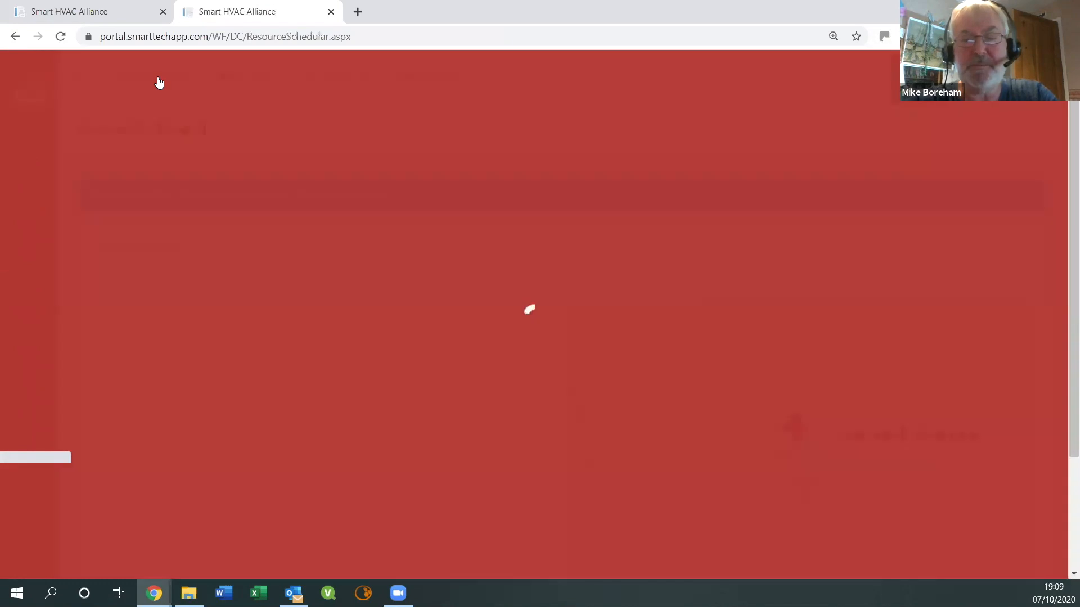
scroll(712, 300, down, 4)
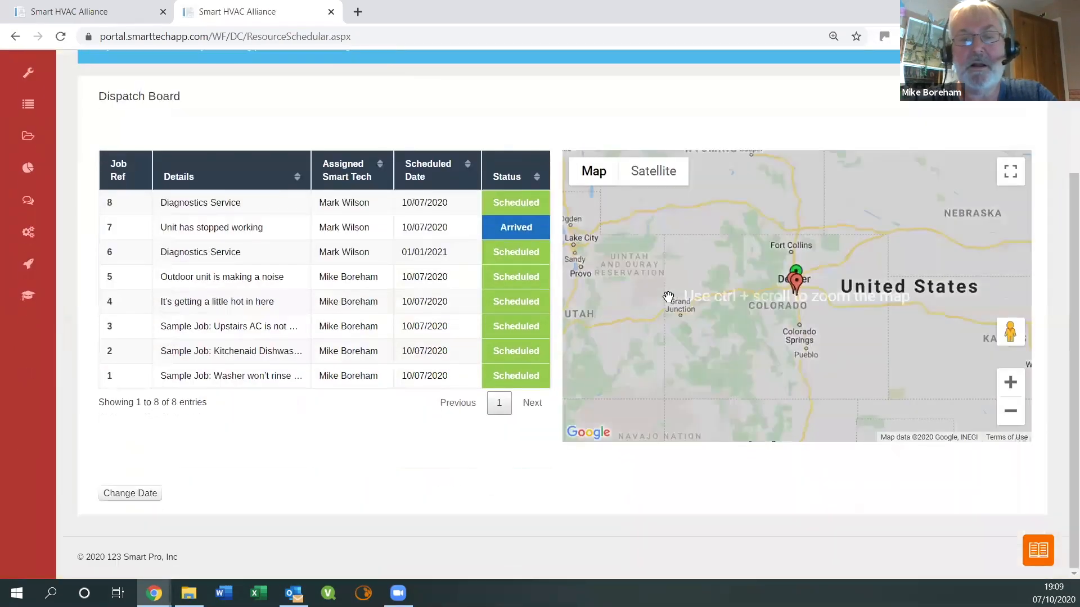
scroll(478, 505, down, 1)
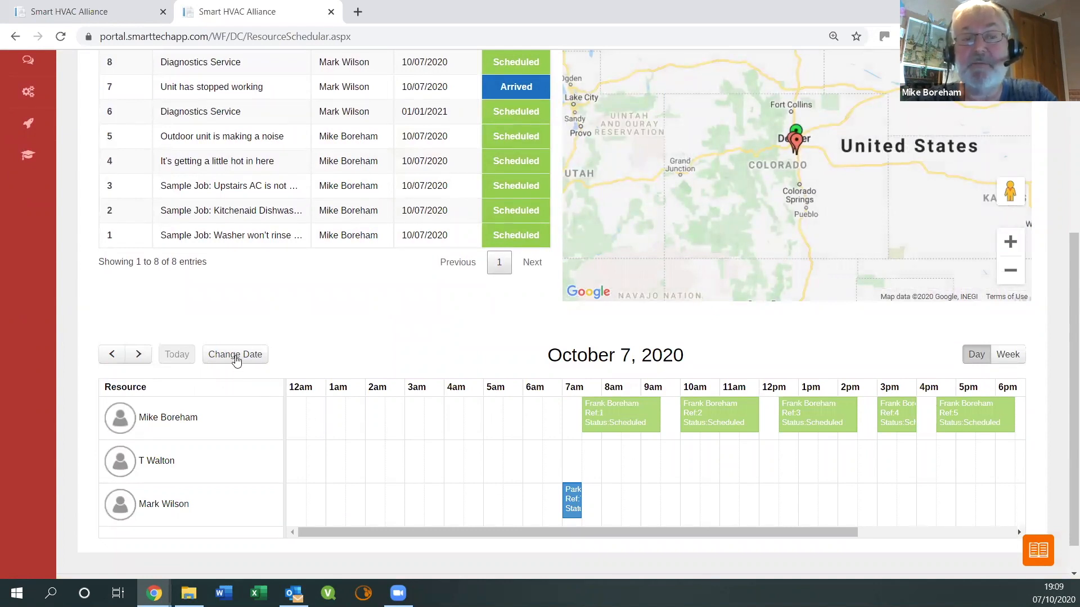
click(235, 361)
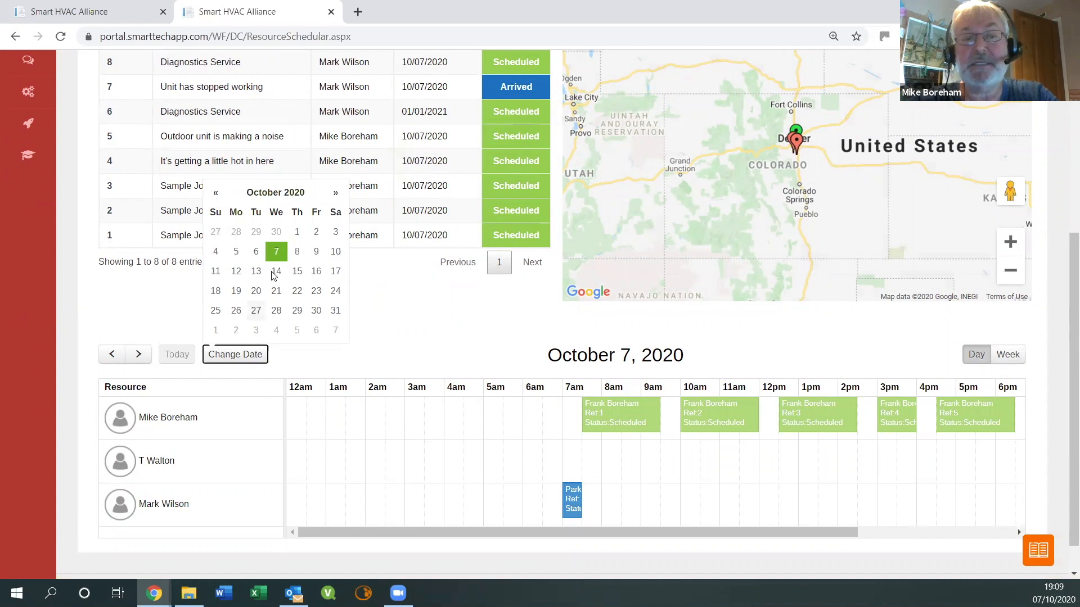
click(336, 193)
click(335, 193)
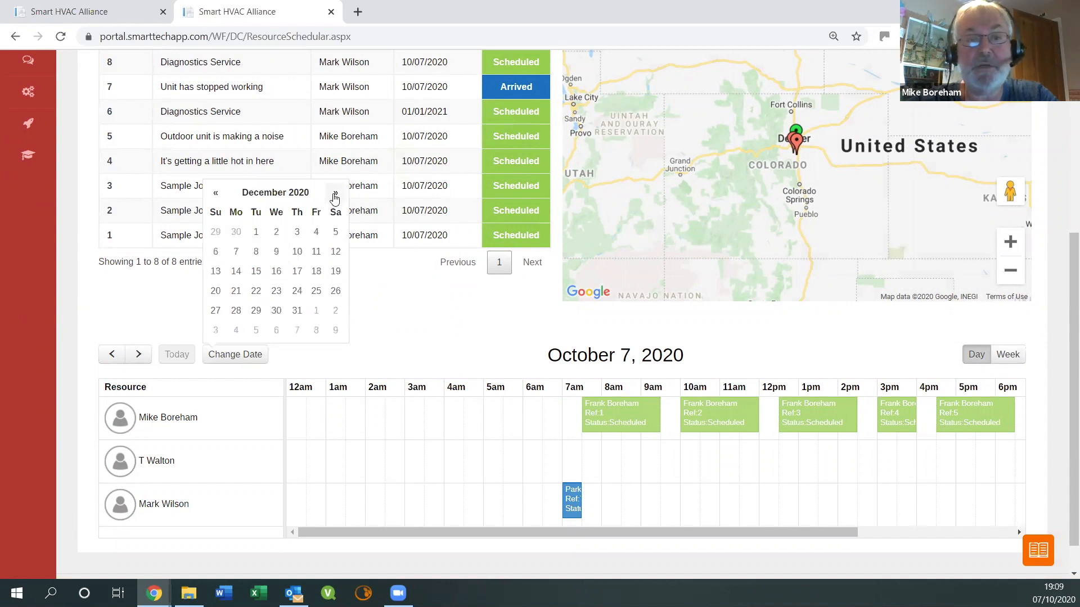
click(336, 193)
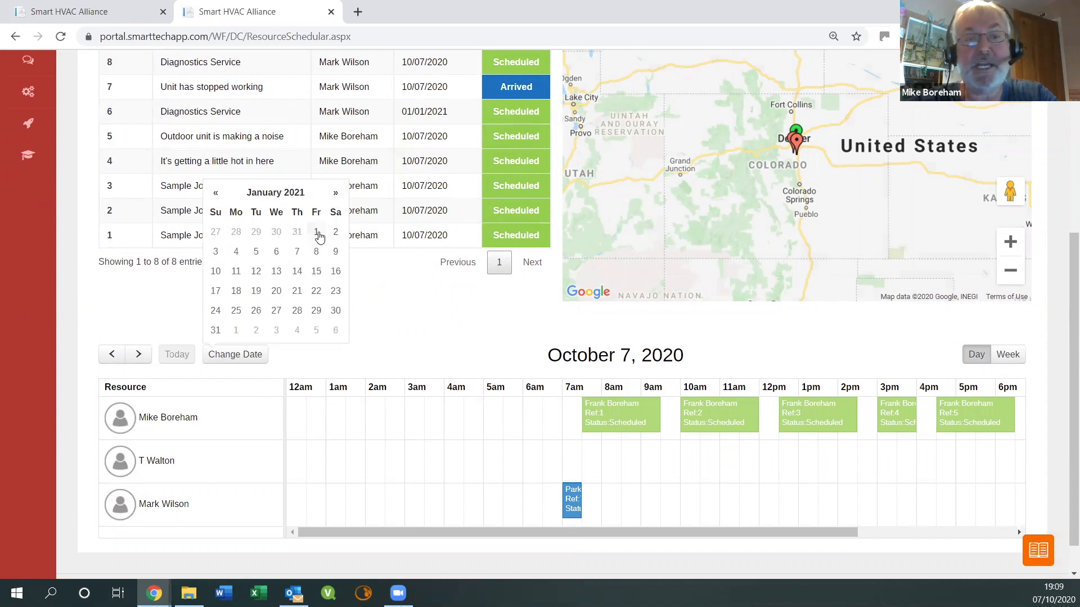
click(317, 231)
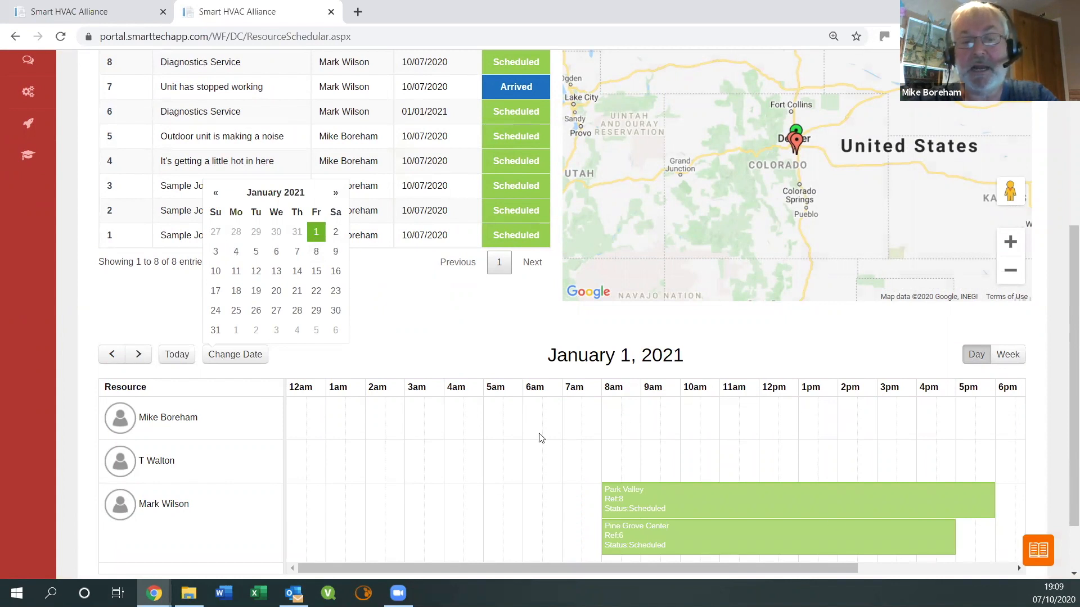
Reschedule the Park Valley job (Ref 8) to 10/07/2020, from 08:00 to 18:00
scroll(540, 436, down, 1)
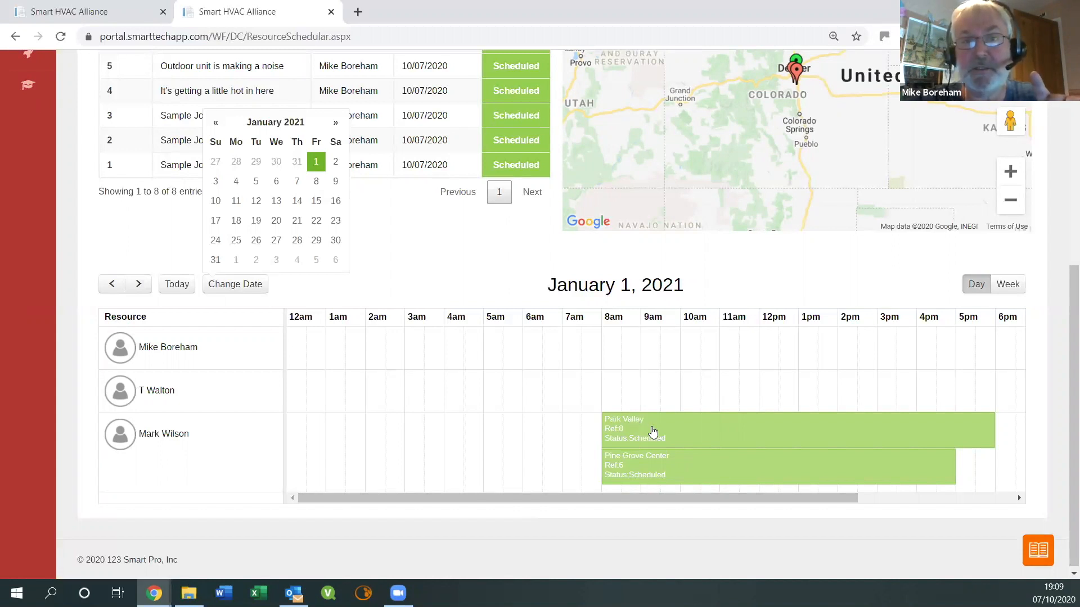
click(652, 432)
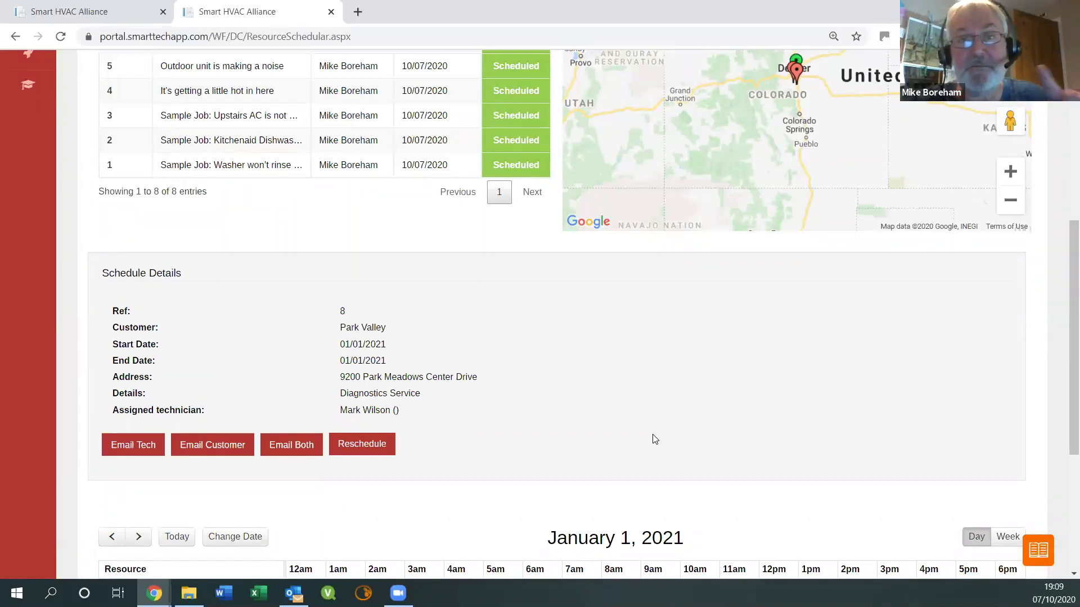
scroll(674, 444, down, 4)
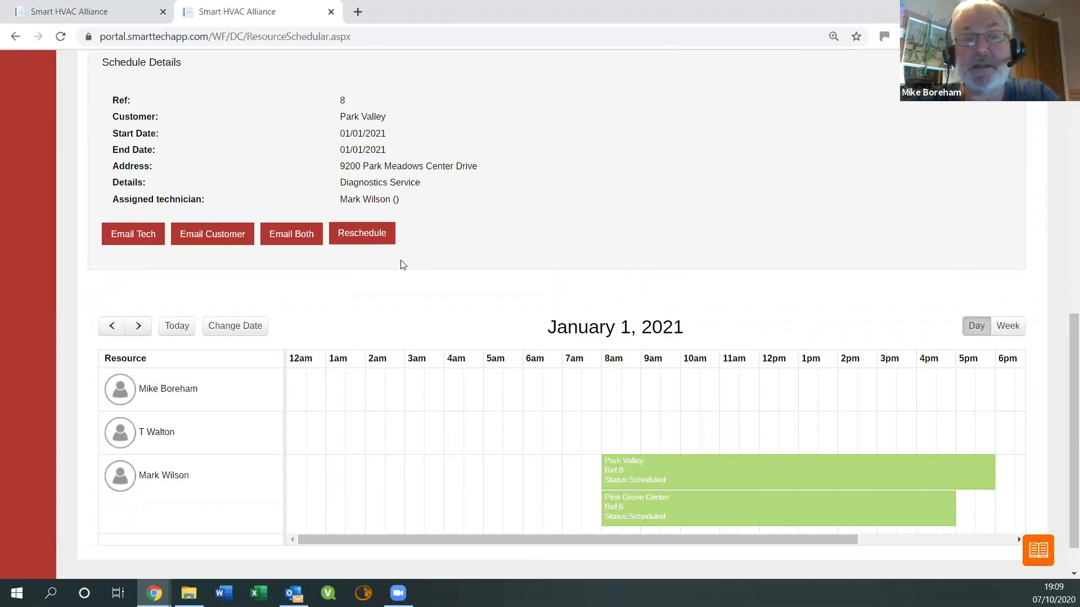
click(363, 235)
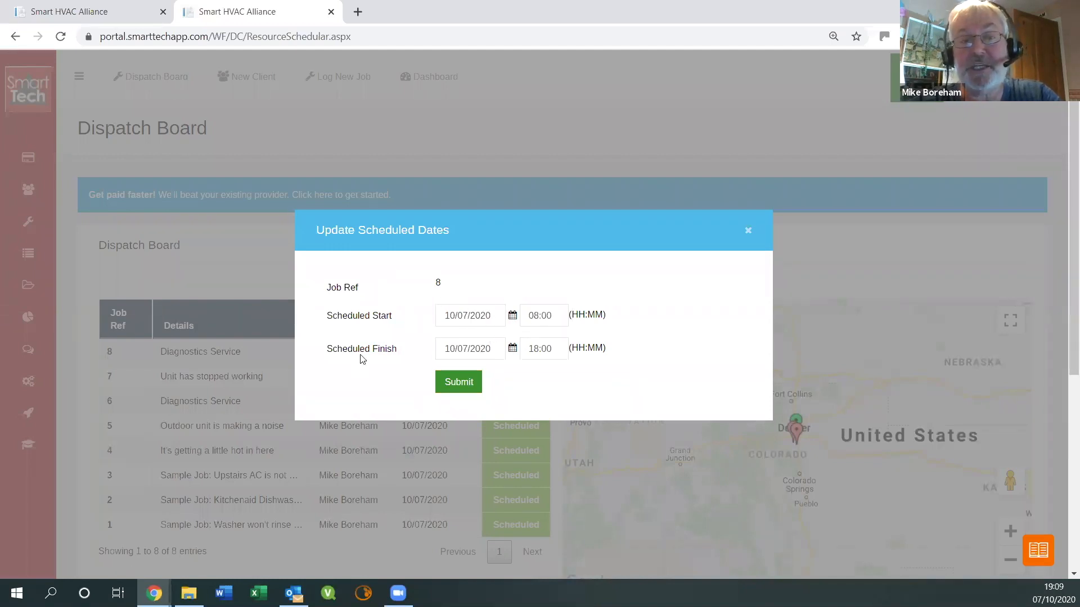
click(460, 385)
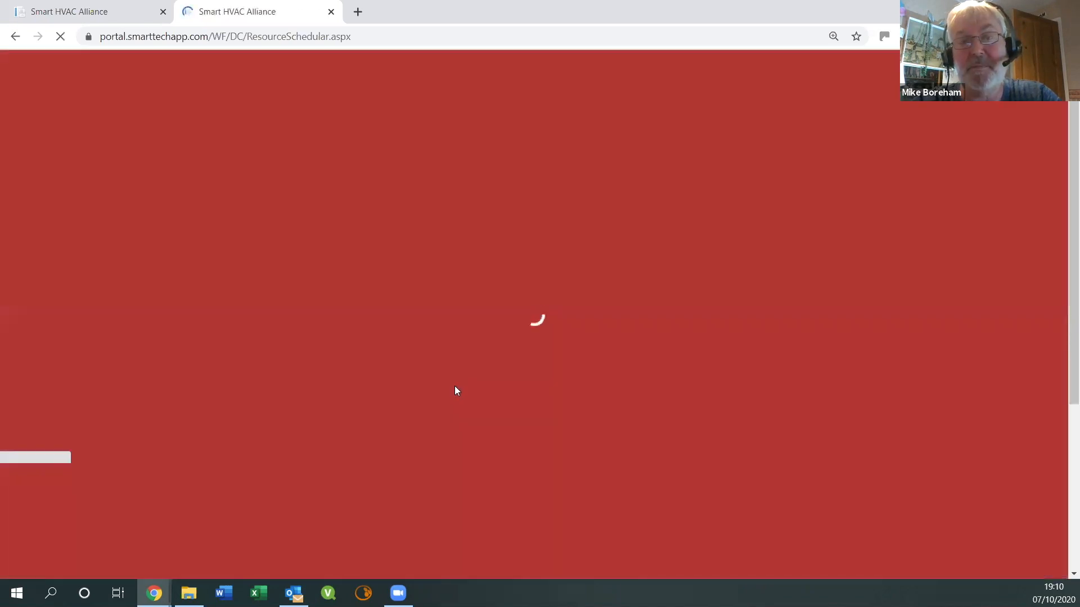
Open the Park Valley job in the October 7, 2020 schedule and email both its technician and the customer
scroll(589, 438, down, 7)
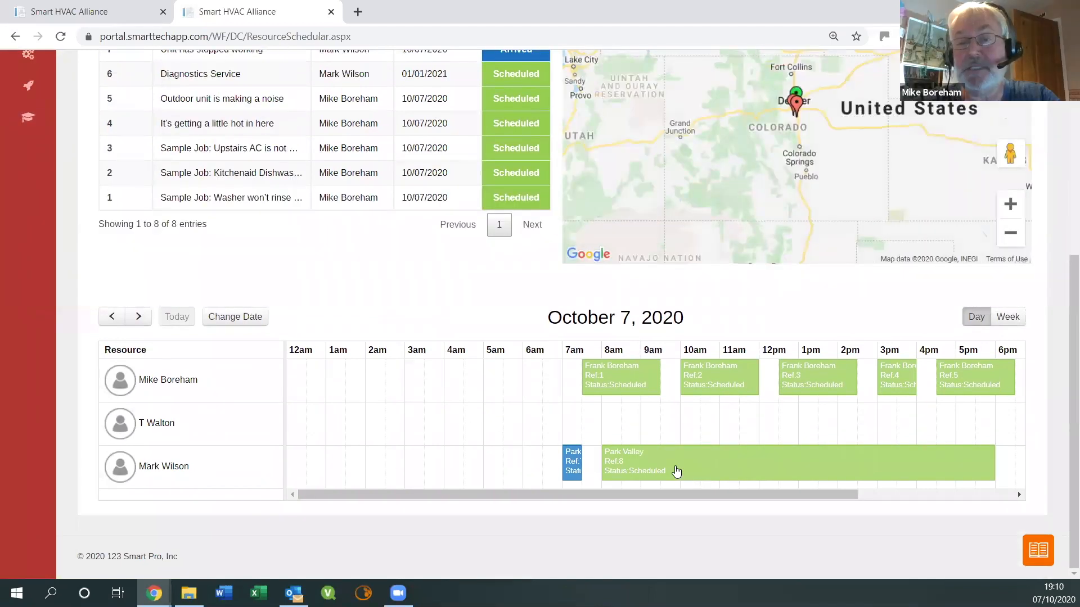
click(677, 472)
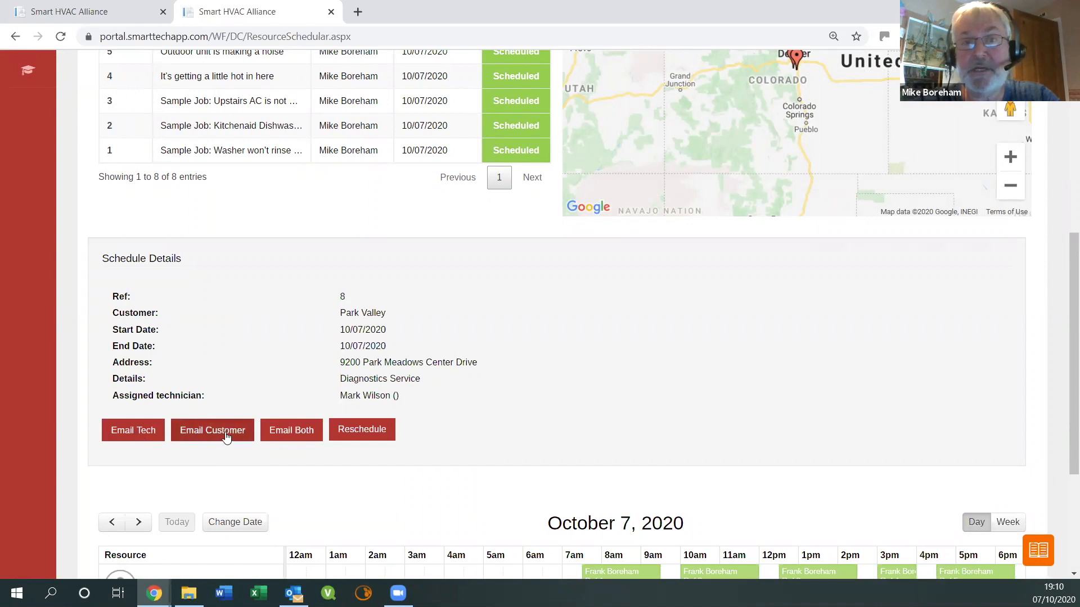
click(301, 432)
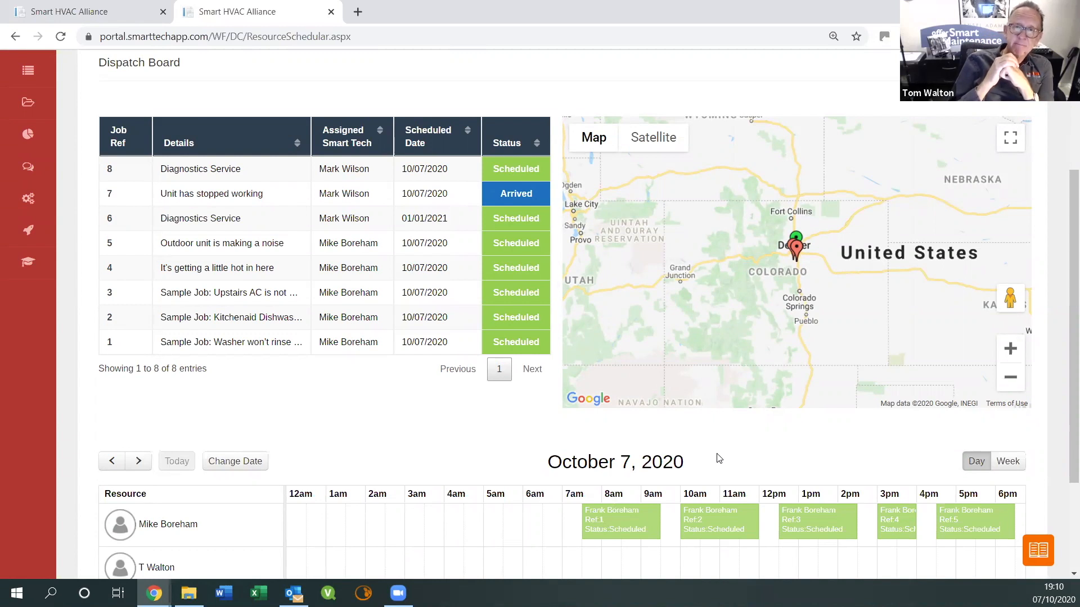
Reschedule the Park Valley job (Ref 8) with its start and finish dates both set to 11/04/2020
scroll(710, 458, down, 3)
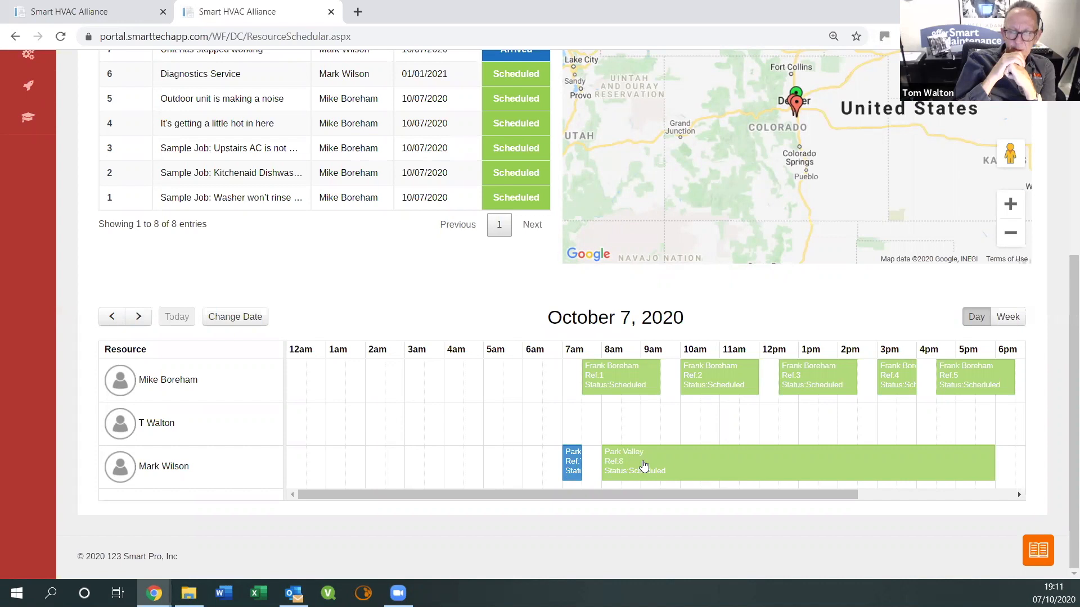
click(641, 464)
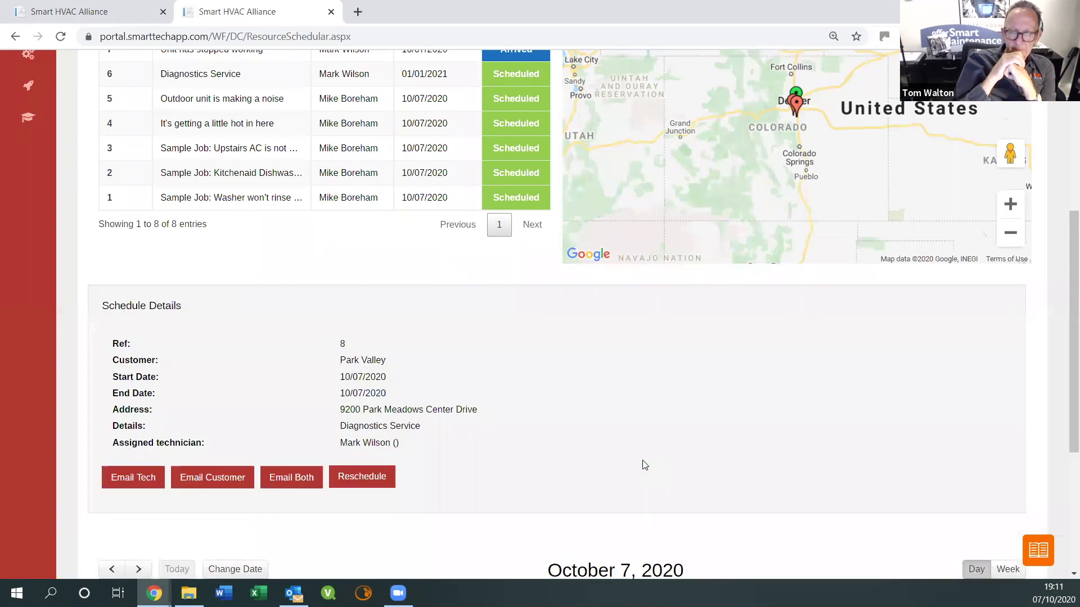
click(362, 478)
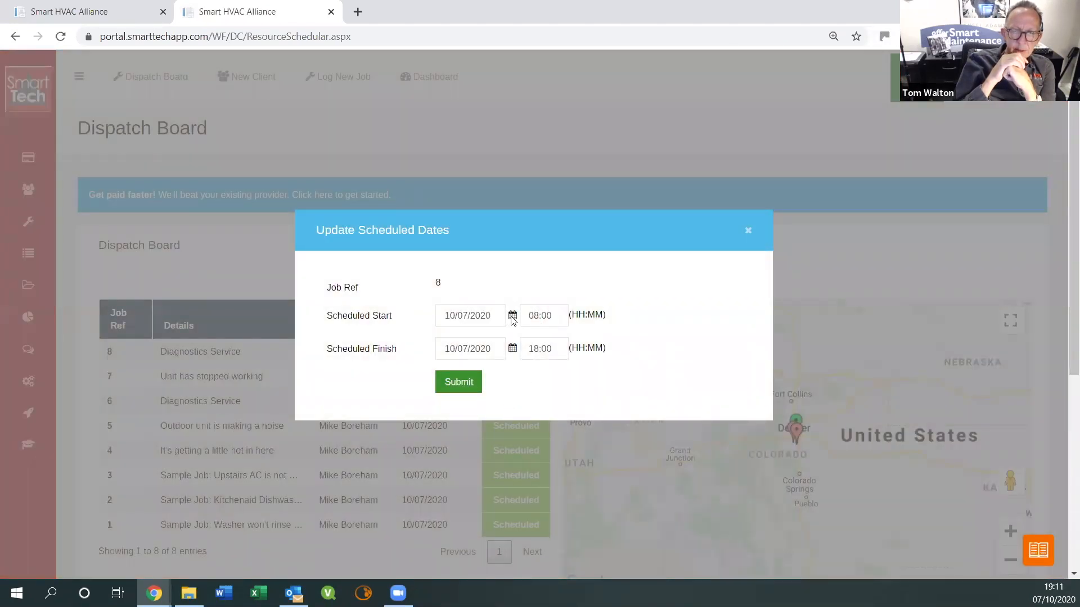
click(512, 318)
click(550, 339)
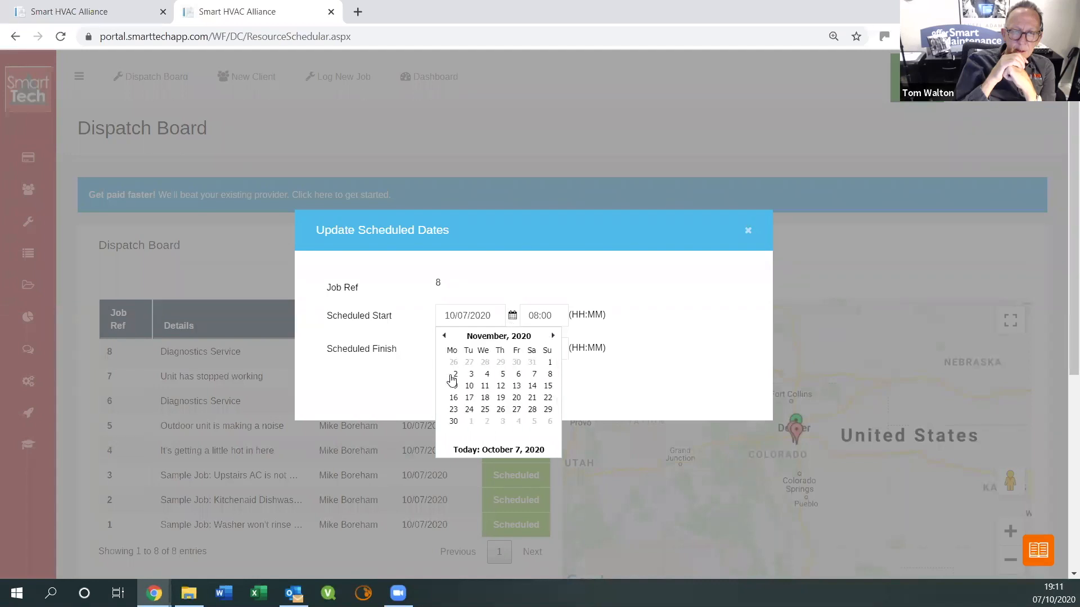
click(487, 374)
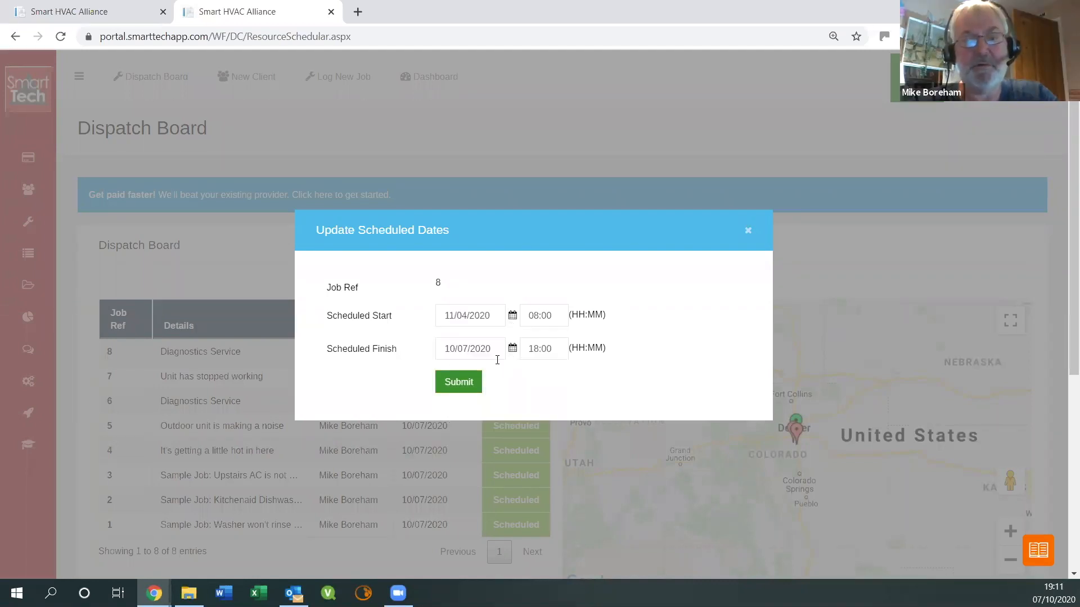
click(512, 350)
click(552, 372)
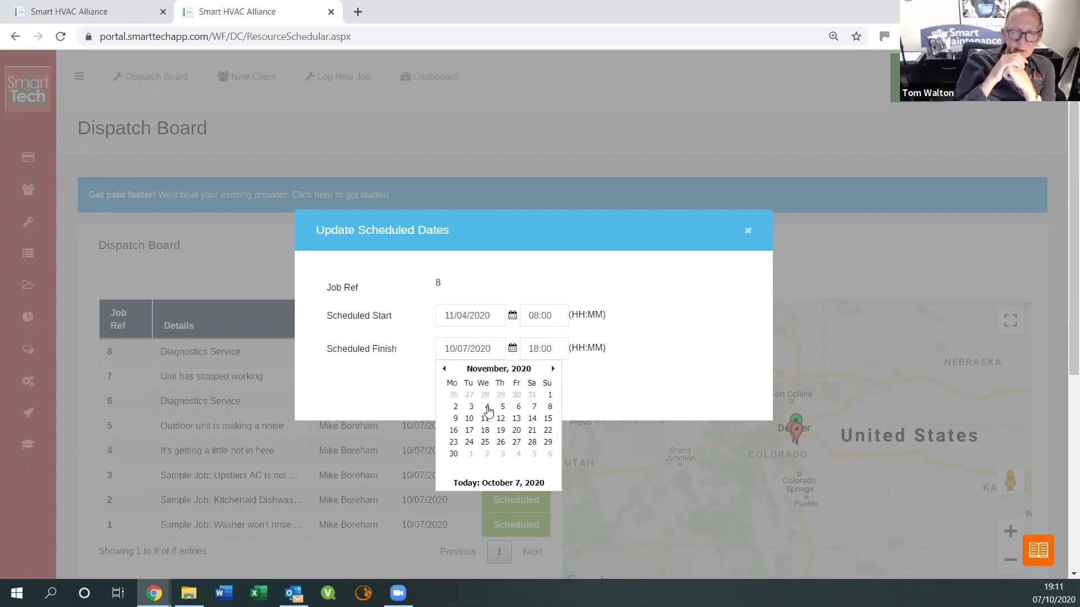
click(488, 408)
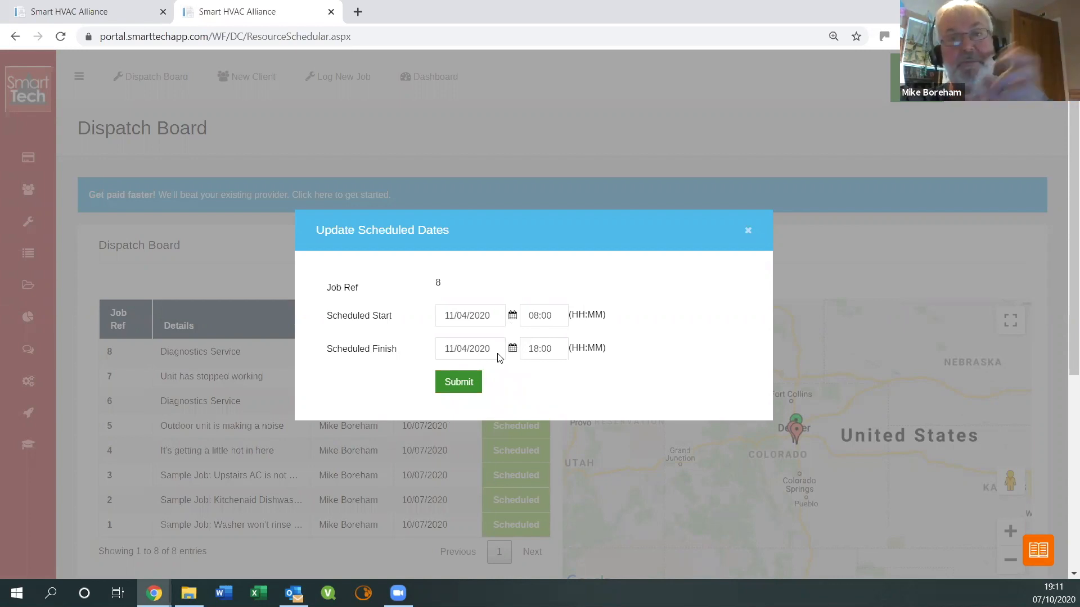
click(459, 381)
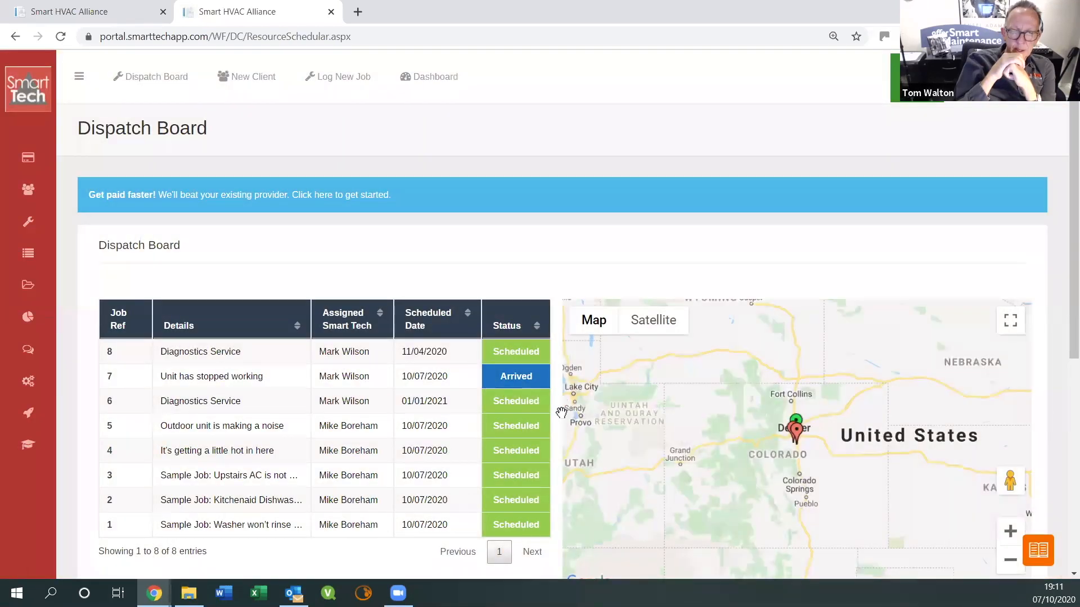
Show the day schedule for November 4, 2020 and review the schedule details of the Park Valley job
scroll(559, 416, down, 7)
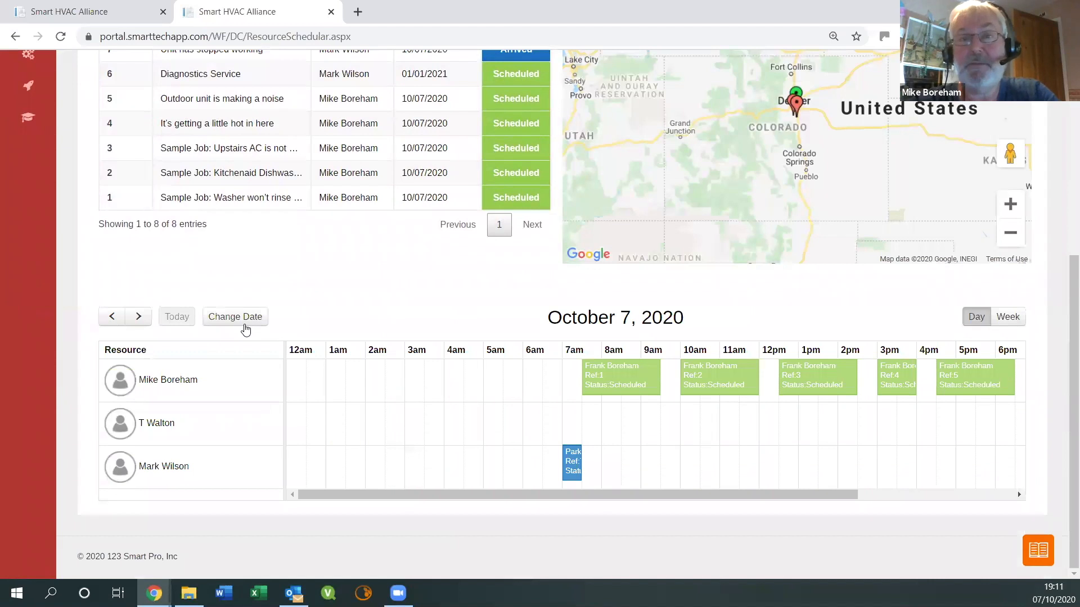
click(246, 329)
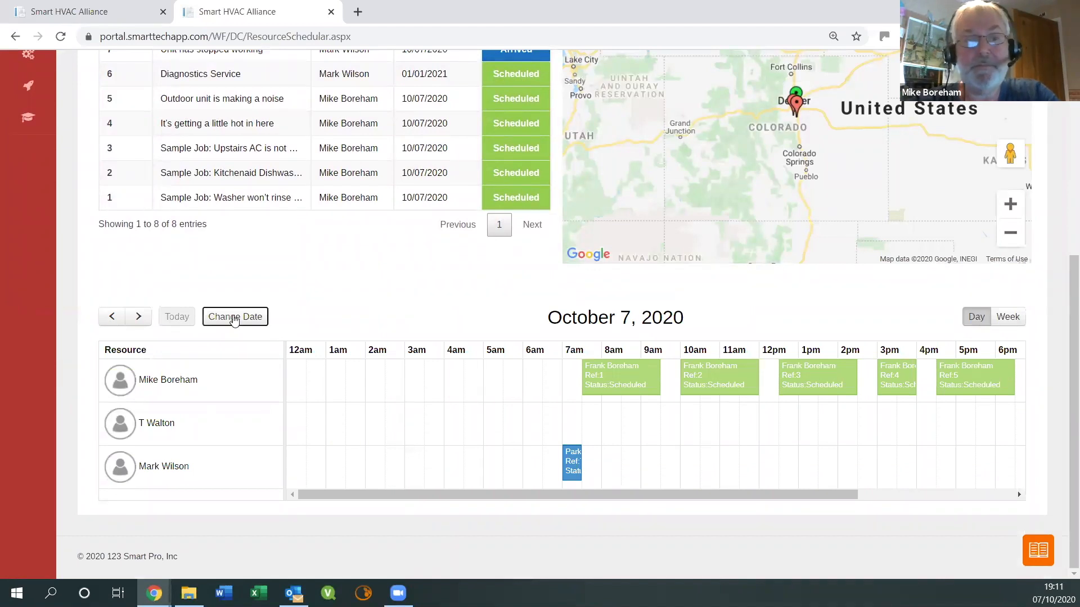
click(336, 157)
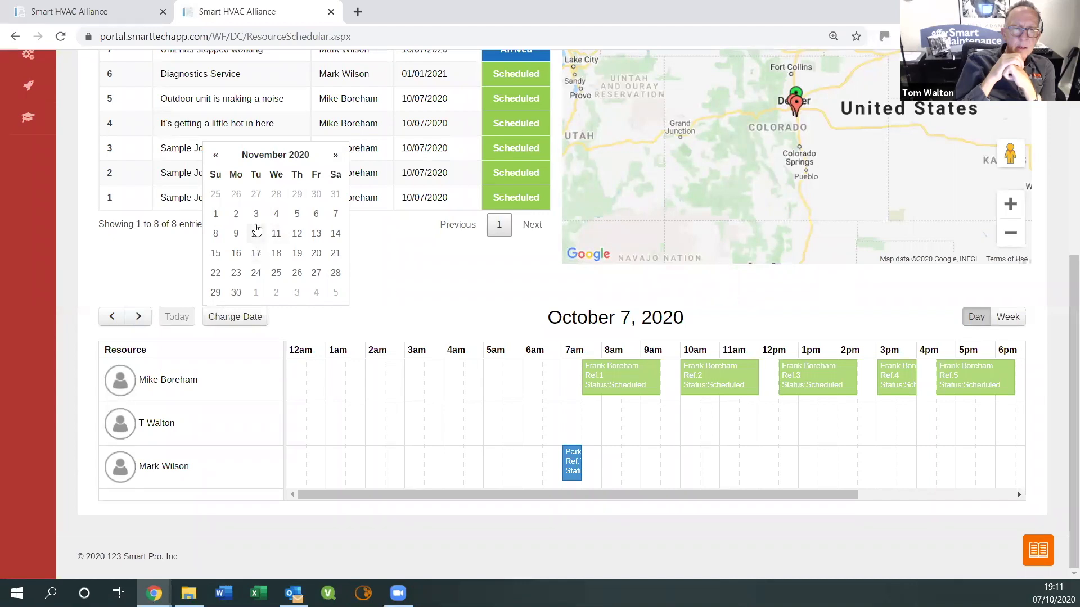
click(276, 216)
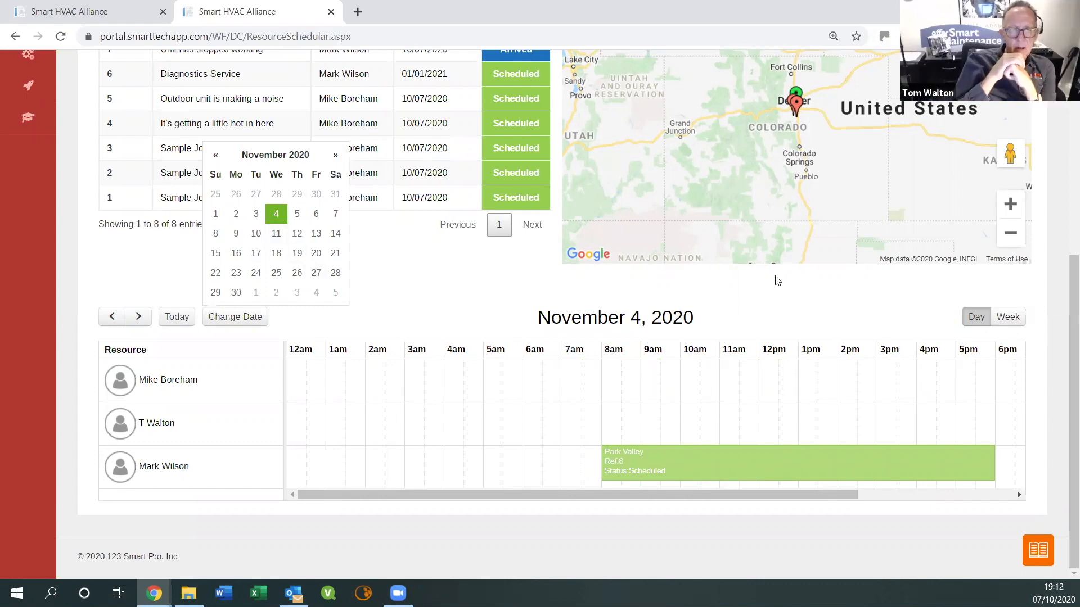
click(793, 463)
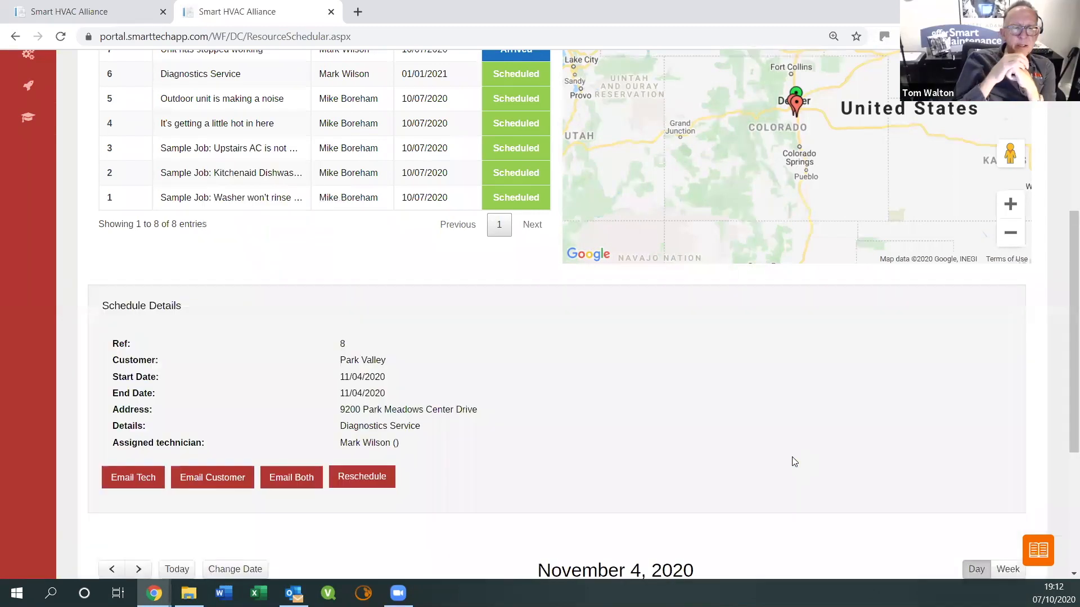
scroll(711, 472, down, 3)
scroll(706, 454, down, 1)
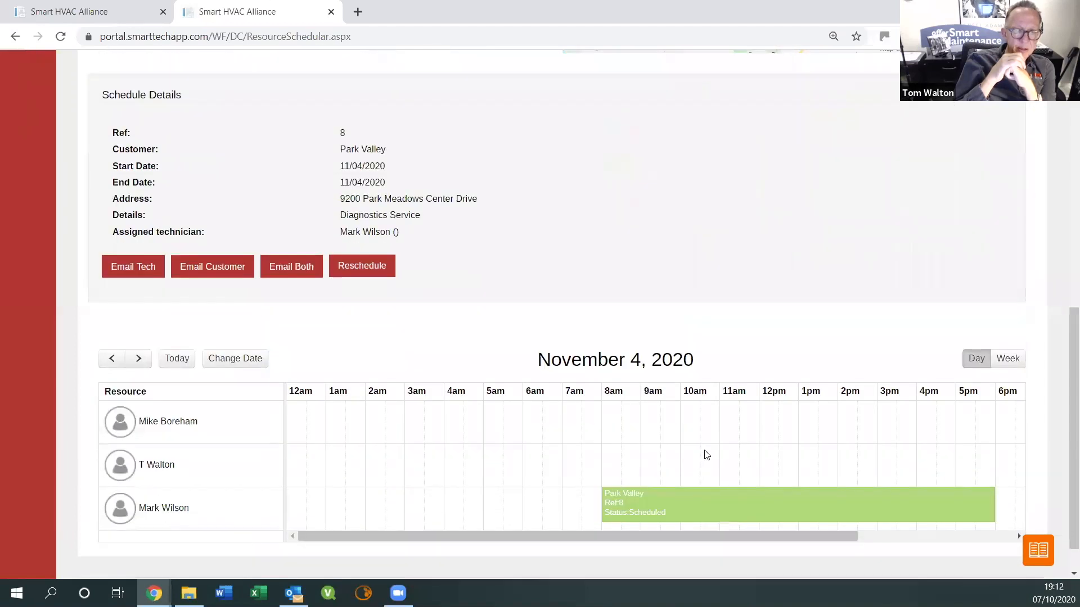